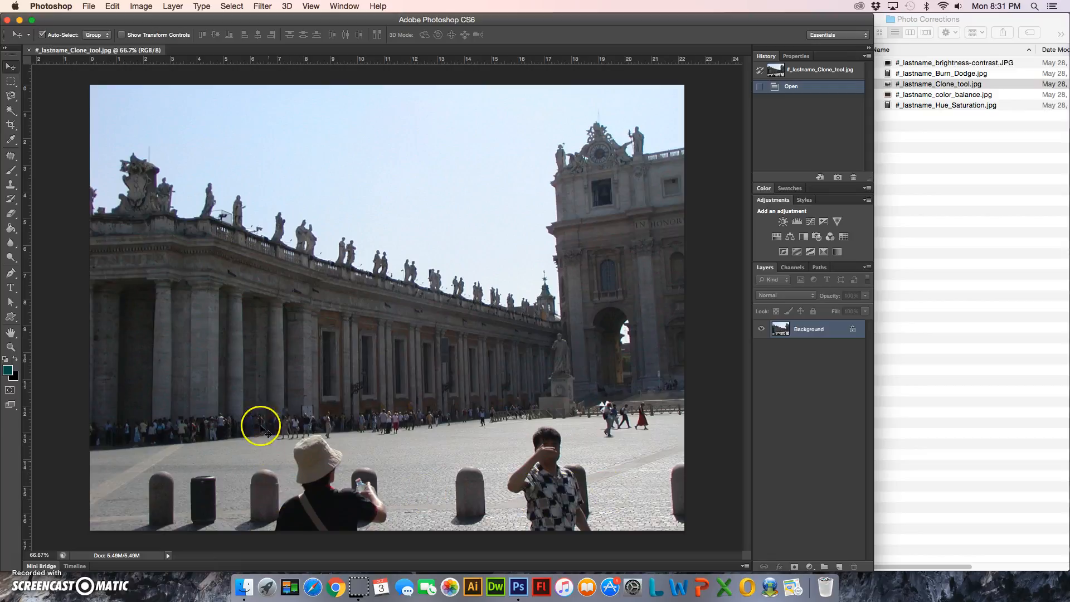
Activate the Clone Stamp tool and try to paint over the person in the hat without sampling a source
{"action": "key", "text": "z"}
{"action": "left_click", "coordinate": [11, 186]}
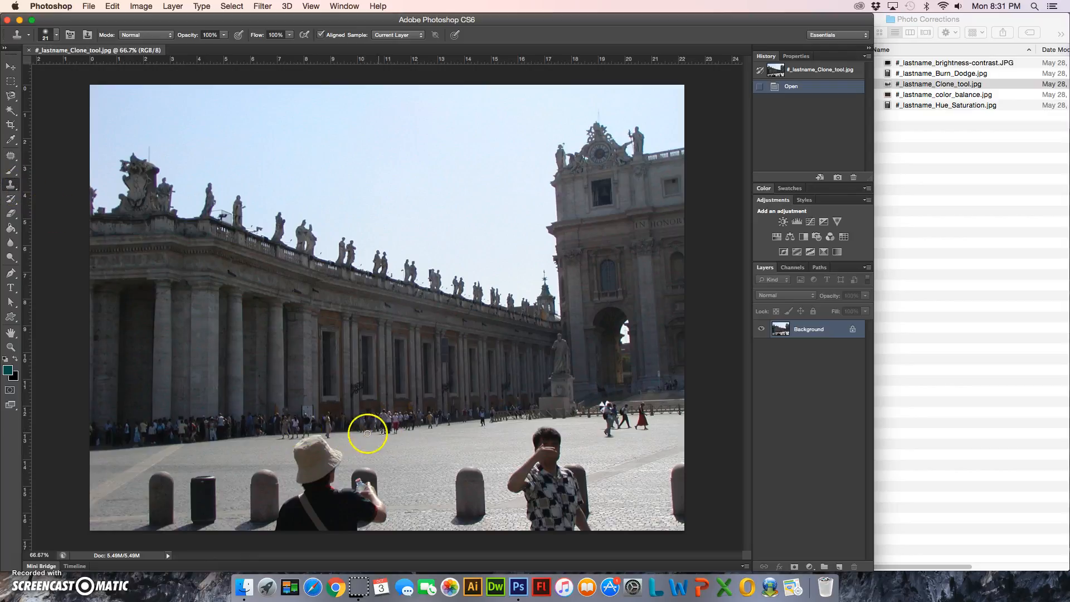
{"action": "left_click", "coordinate": [341, 459]}
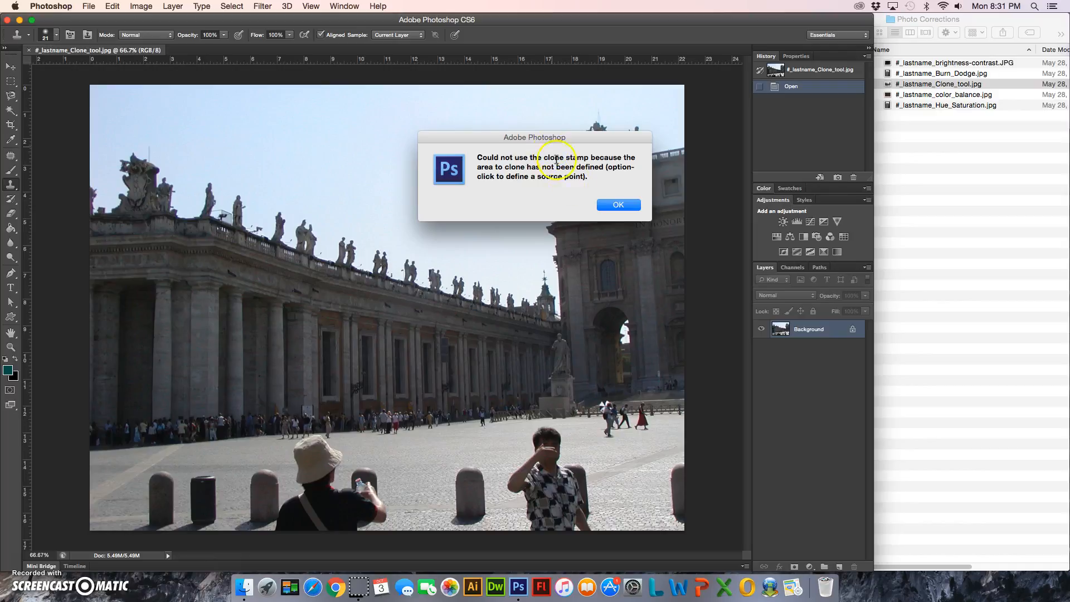
{"action": "left_click", "coordinate": [618, 205]}
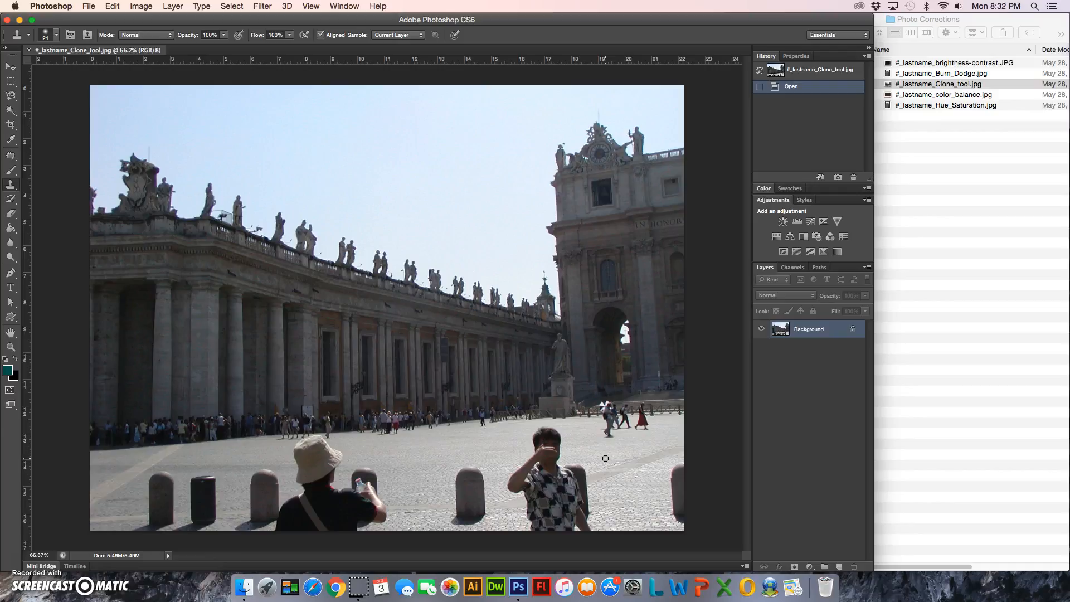
Sample clean pavement and clone it over the head and one side of the man in the checkered shirt and the bollard behind him
{"action": "left_click", "coordinate": [605, 462], "text": "alt"}
{"action": "left_click", "coordinate": [623, 457]}
{"action": "mouse_move", "coordinate": [558, 474]}
{"action": "left_mouse_down"}
{"action": "mouse_move", "coordinate": [597, 463]}
{"action": "mouse_move", "coordinate": [570, 448]}
{"action": "mouse_move", "coordinate": [553, 456]}
{"action": "mouse_move", "coordinate": [540, 431]}
{"action": "mouse_move", "coordinate": [554, 431]}
{"action": "mouse_move", "coordinate": [559, 450]}
{"action": "mouse_move", "coordinate": [547, 430]}
{"action": "mouse_move", "coordinate": [559, 434]}
{"action": "mouse_move", "coordinate": [556, 459]}
{"action": "mouse_move", "coordinate": [580, 466]}
{"action": "mouse_move", "coordinate": [582, 486]}
{"action": "mouse_move", "coordinate": [585, 473]}
{"action": "mouse_move", "coordinate": [589, 528]}
{"action": "mouse_move", "coordinate": [579, 522]}
{"action": "mouse_move", "coordinate": [577, 464]}
{"action": "mouse_move", "coordinate": [573, 509]}
{"action": "left_mouse_up"}
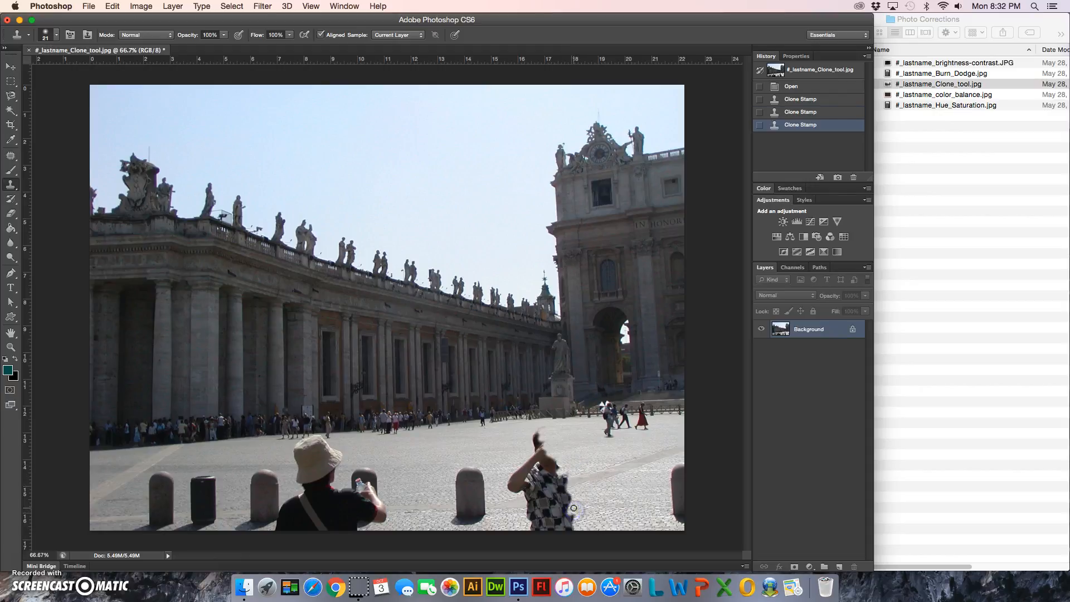
Enlarge the Clone Stamp brush to 46 px and clone pavement over the rest of the man in the checkered shirt
{"action": "left_click", "coordinate": [57, 42]}
{"action": "left_click_drag", "start_coordinate": [38, 67], "coordinate": [42, 71]}
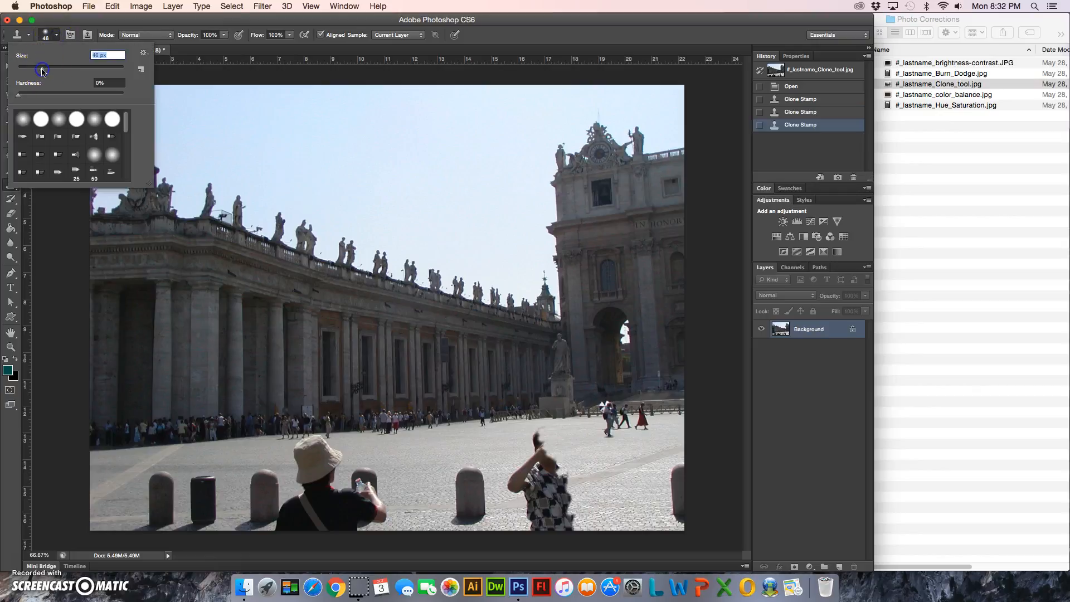
{"action": "left_click", "coordinate": [316, 24]}
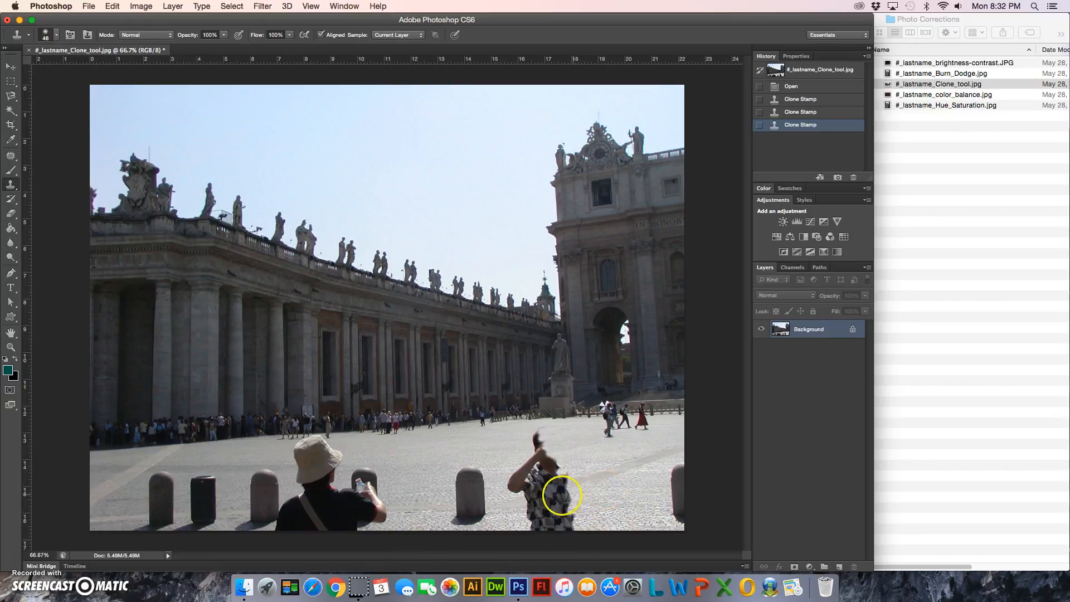
{"action": "left_click", "coordinate": [575, 496]}
{"action": "mouse_move", "coordinate": [576, 496]}
{"action": "left_mouse_down"}
{"action": "mouse_move", "coordinate": [555, 498]}
{"action": "mouse_move", "coordinate": [566, 498]}
{"action": "mouse_move", "coordinate": [571, 527]}
{"action": "mouse_move", "coordinate": [562, 471]}
{"action": "mouse_move", "coordinate": [540, 434]}
{"action": "mouse_move", "coordinate": [547, 490]}
{"action": "left_mouse_up"}
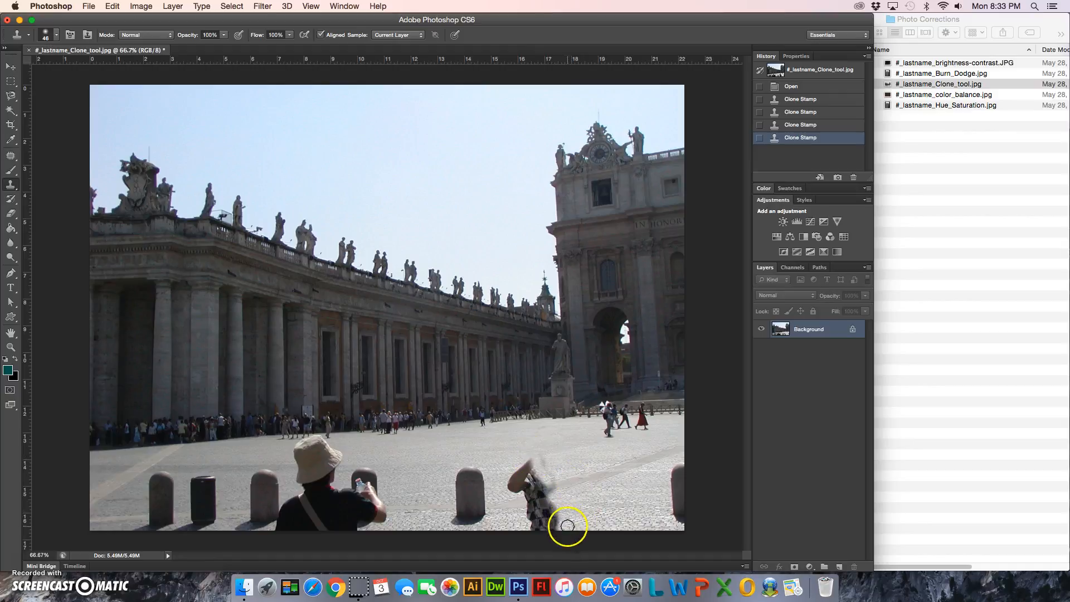
{"action": "mouse_move", "coordinate": [555, 489]}
{"action": "left_mouse_down"}
{"action": "mouse_move", "coordinate": [546, 470]}
{"action": "mouse_move", "coordinate": [562, 523]}
{"action": "mouse_move", "coordinate": [561, 506]}
{"action": "mouse_move", "coordinate": [549, 530]}
{"action": "mouse_move", "coordinate": [538, 528]}
{"action": "mouse_move", "coordinate": [559, 510]}
{"action": "mouse_move", "coordinate": [547, 462]}
{"action": "mouse_move", "coordinate": [550, 520]}
{"action": "mouse_move", "coordinate": [541, 485]}
{"action": "mouse_move", "coordinate": [537, 526]}
{"action": "mouse_move", "coordinate": [530, 459]}
{"action": "mouse_move", "coordinate": [514, 486]}
{"action": "left_mouse_up"}
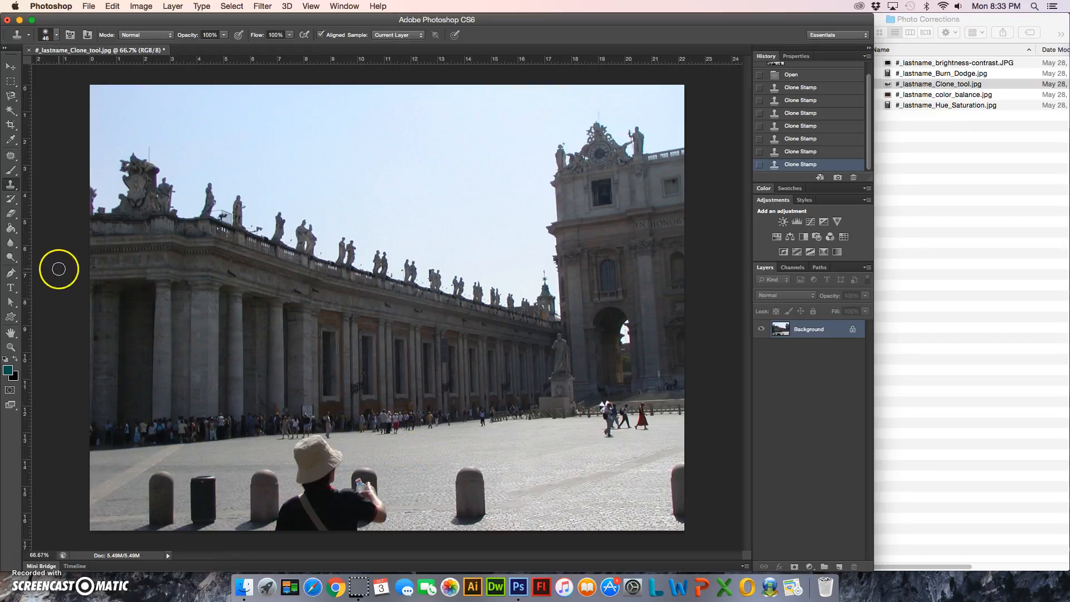
Activate the Patch tool with its patch mode kept at Normal
{"action": "left_click", "coordinate": [11, 157]}
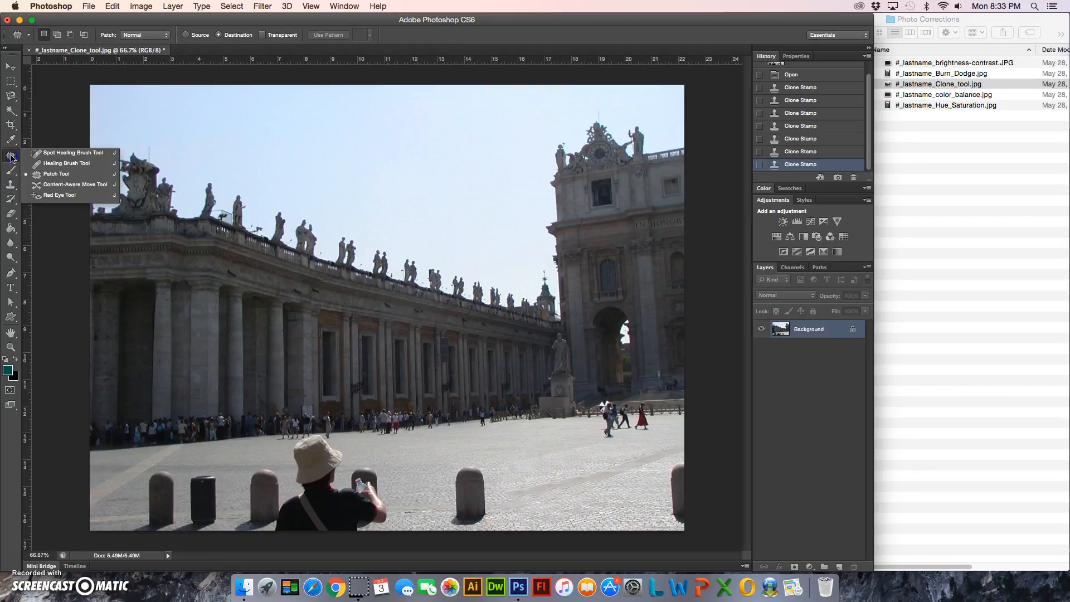
{"action": "left_click", "coordinate": [64, 174]}
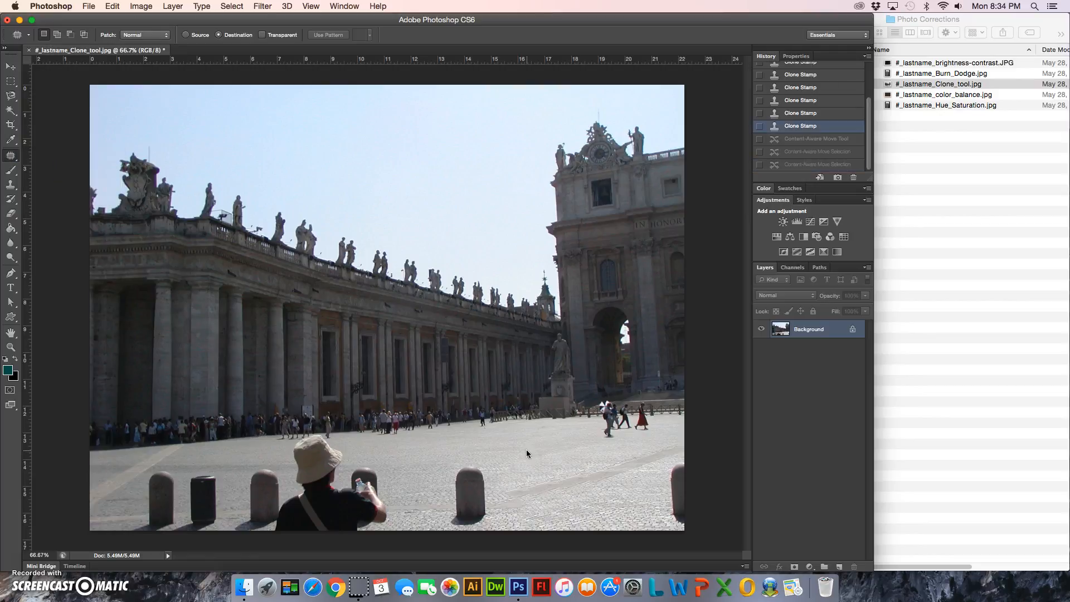
{"action": "left_click", "coordinate": [473, 457]}
{"action": "left_click", "coordinate": [135, 36]}
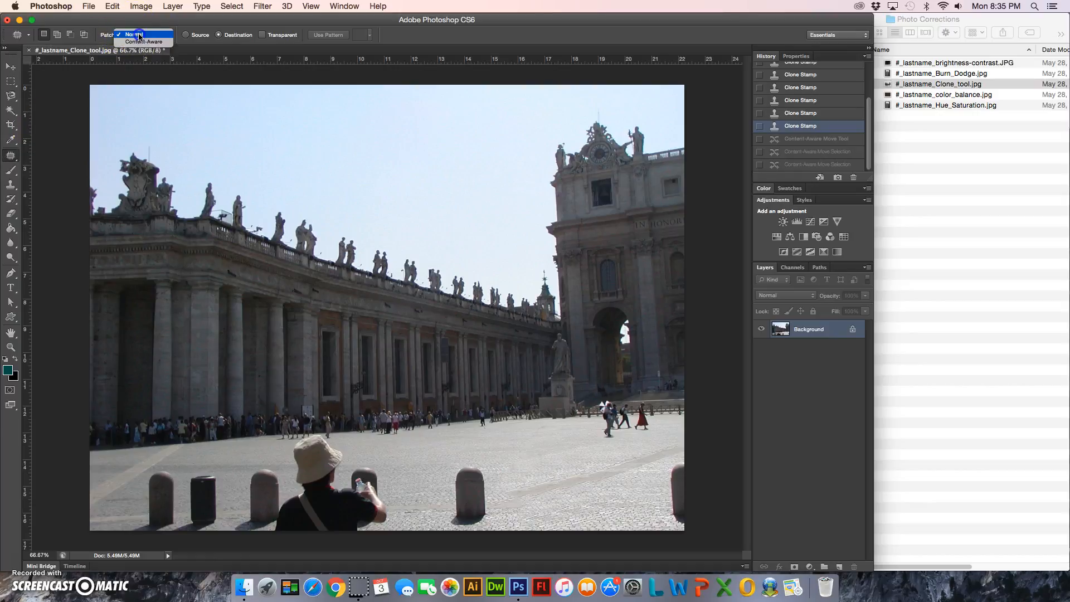
{"action": "left_click", "coordinate": [172, 24]}
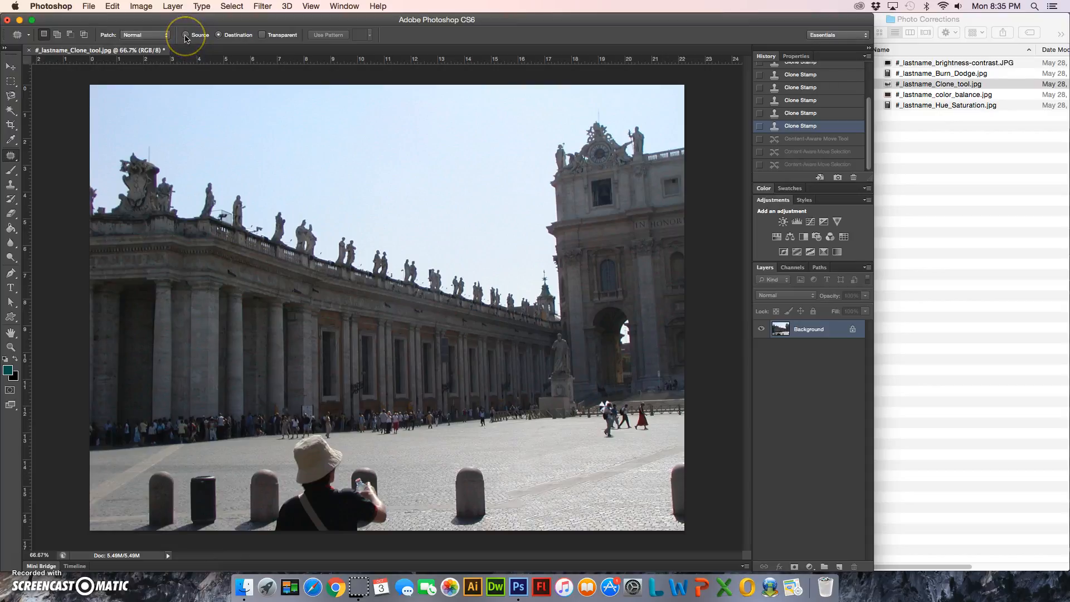
Try patching the middle bollard with clean pavement using the Source option, and revert to the state before the patch
{"action": "left_click", "coordinate": [235, 36]}
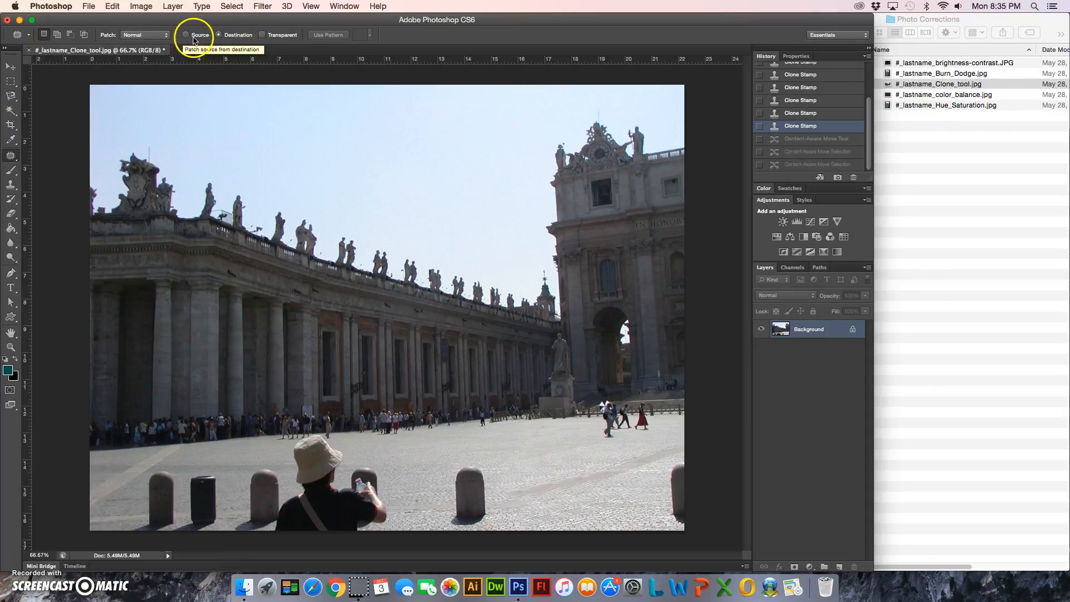
{"action": "left_click", "coordinate": [188, 36]}
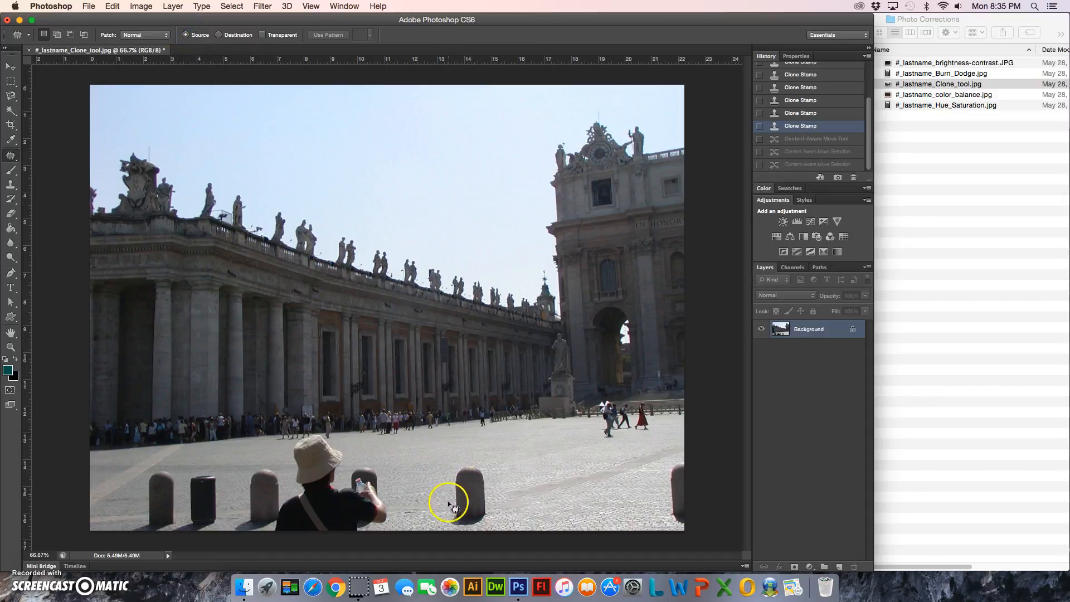
{"action": "mouse_move", "coordinate": [452, 461]}
{"action": "left_mouse_down"}
{"action": "mouse_move", "coordinate": [447, 517]}
{"action": "mouse_move", "coordinate": [462, 530]}
{"action": "mouse_move", "coordinate": [484, 525]}
{"action": "mouse_move", "coordinate": [497, 505]}
{"action": "mouse_move", "coordinate": [493, 475]}
{"action": "mouse_move", "coordinate": [454, 465]}
{"action": "mouse_move", "coordinate": [499, 494]}
{"action": "mouse_move", "coordinate": [538, 492]}
{"action": "mouse_move", "coordinate": [488, 496]}
{"action": "mouse_move", "coordinate": [580, 486]}
{"action": "left_mouse_up"}
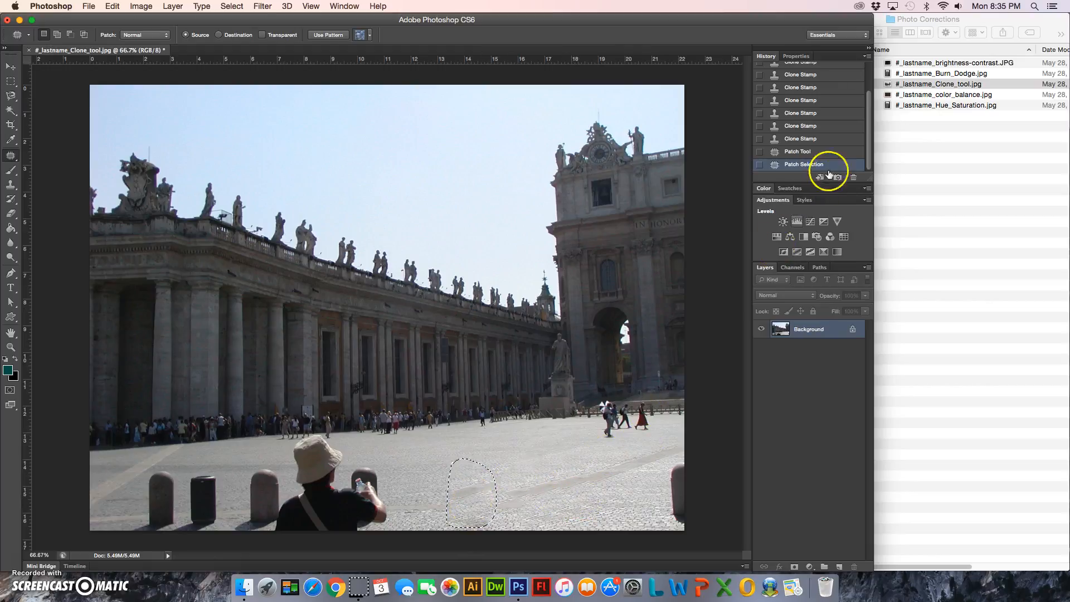
{"action": "left_click", "coordinate": [820, 139]}
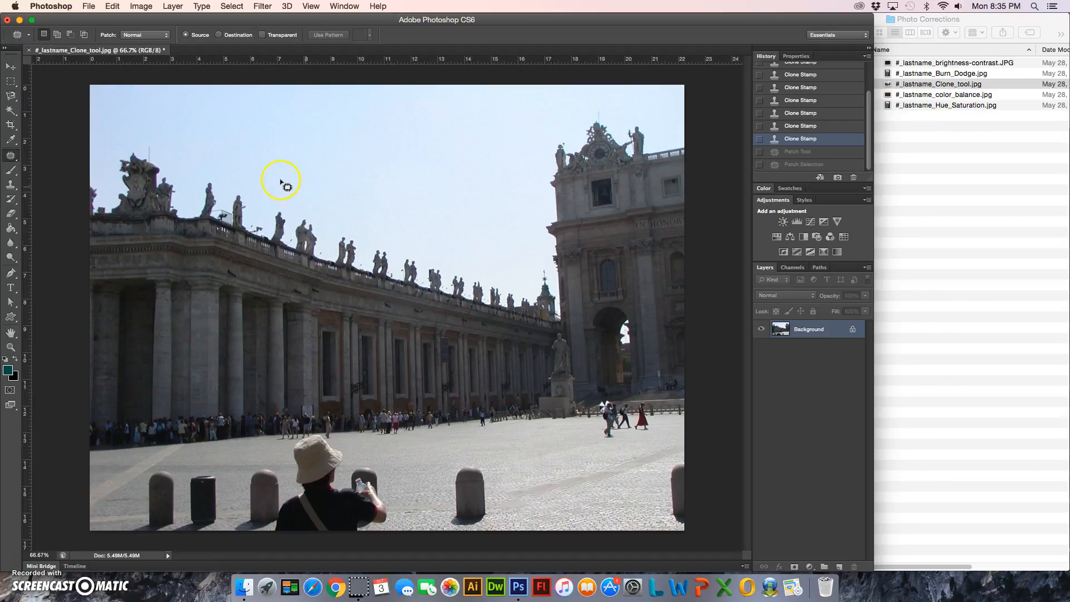
Patch with the Destination option to copy the middle bollard onto the empty pavement where the man stood, and deselect
{"action": "left_click", "coordinate": [229, 39]}
{"action": "mouse_move", "coordinate": [463, 459]}
{"action": "left_mouse_down"}
{"action": "mouse_move", "coordinate": [444, 505]}
{"action": "mouse_move", "coordinate": [455, 528]}
{"action": "mouse_move", "coordinate": [489, 522]}
{"action": "mouse_move", "coordinate": [495, 497]}
{"action": "mouse_move", "coordinate": [485, 466]}
{"action": "mouse_move", "coordinate": [461, 459]}
{"action": "mouse_move", "coordinate": [471, 495]}
{"action": "mouse_move", "coordinate": [575, 486]}
{"action": "left_mouse_up"}
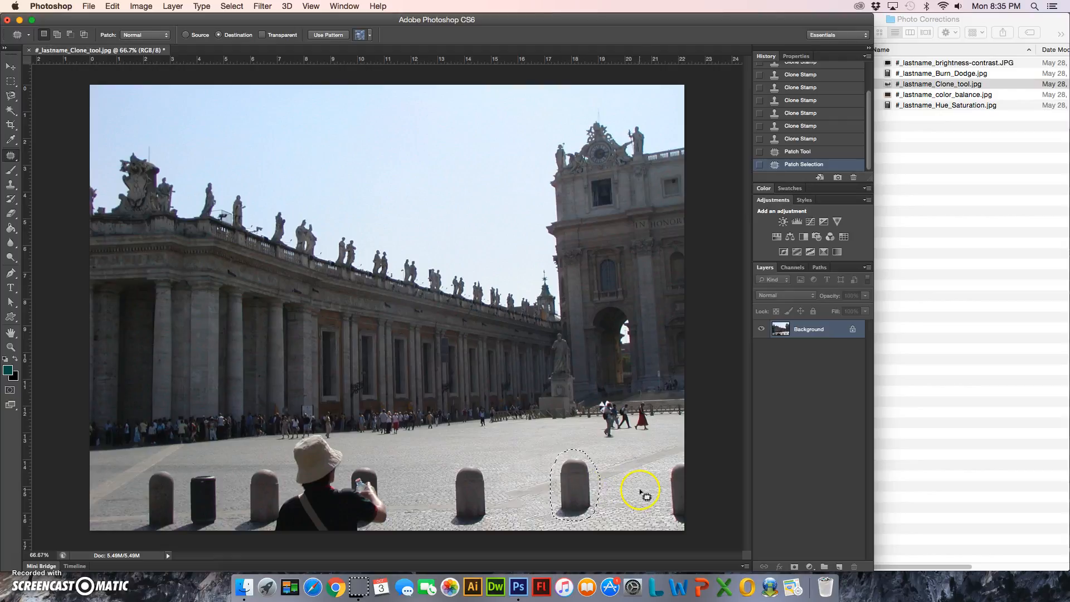
{"action": "key", "text": "super+d"}
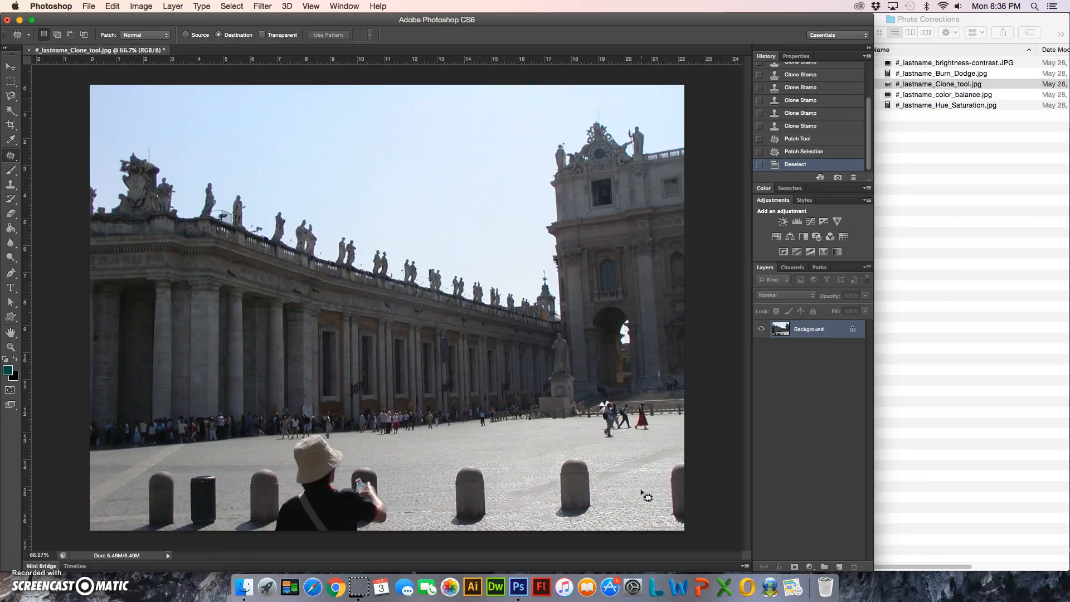
Activate the Content-Aware Move tool with its mode set to Extend
{"action": "left_click", "coordinate": [9, 155]}
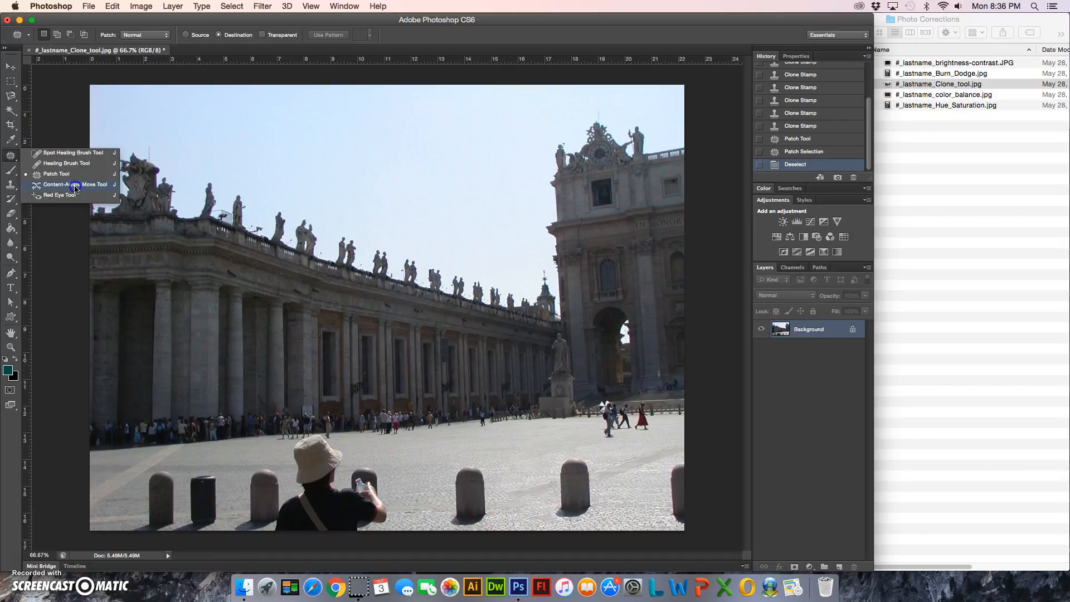
{"action": "left_click", "coordinate": [76, 185]}
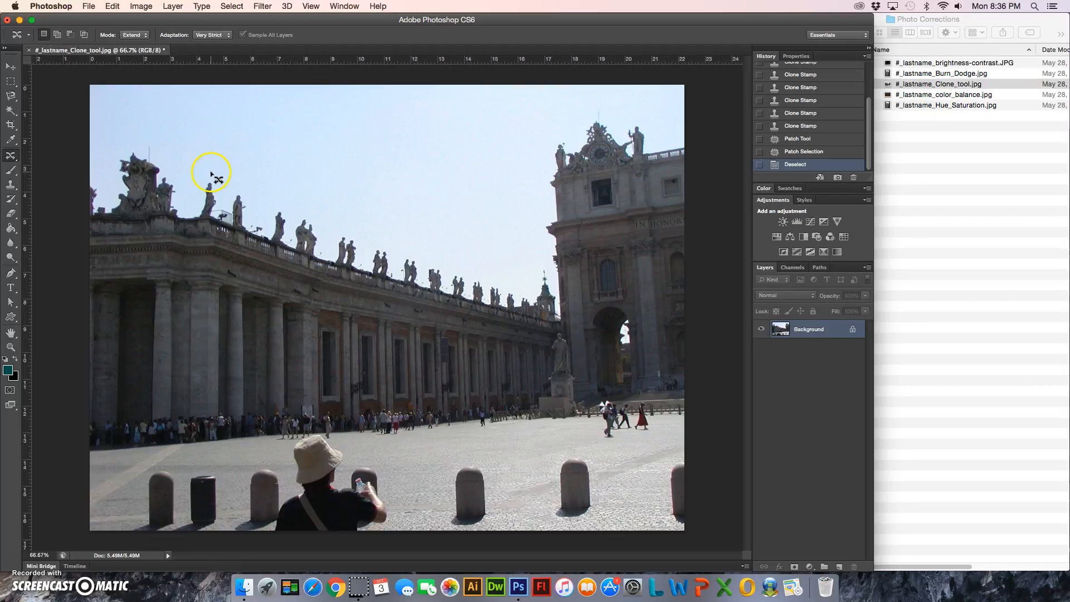
{"action": "left_click", "coordinate": [134, 35]}
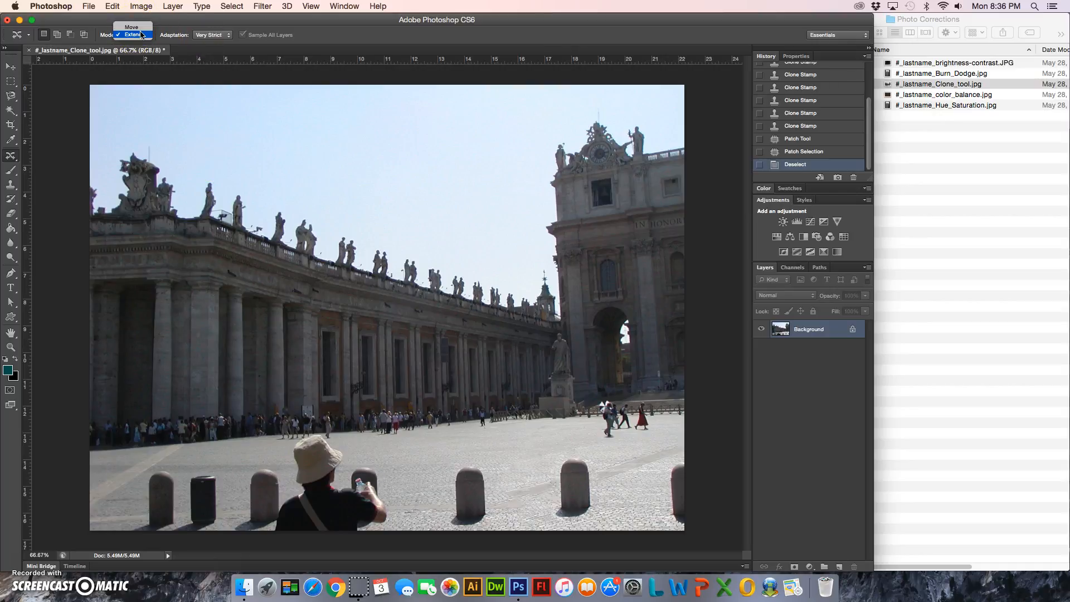
{"action": "left_click", "coordinate": [141, 35]}
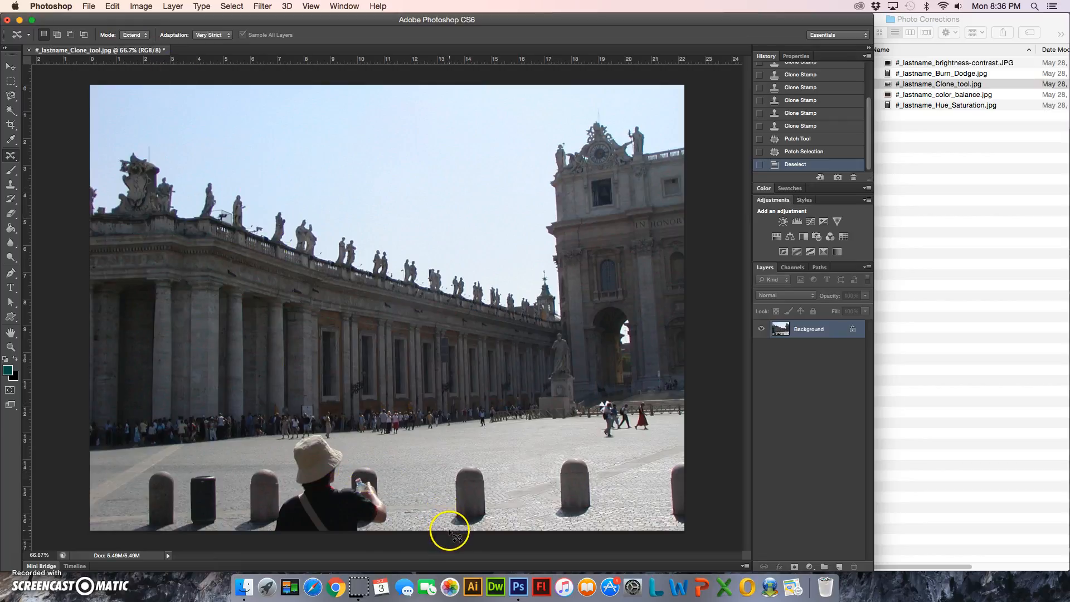
Outline a tall strip of clean pavement between the person in the hat and the middle bollard
{"action": "mouse_move", "coordinate": [447, 530]}
{"action": "left_mouse_down"}
{"action": "mouse_move", "coordinate": [448, 433]}
{"action": "mouse_move", "coordinate": [427, 429]}
{"action": "left_mouse_up"}
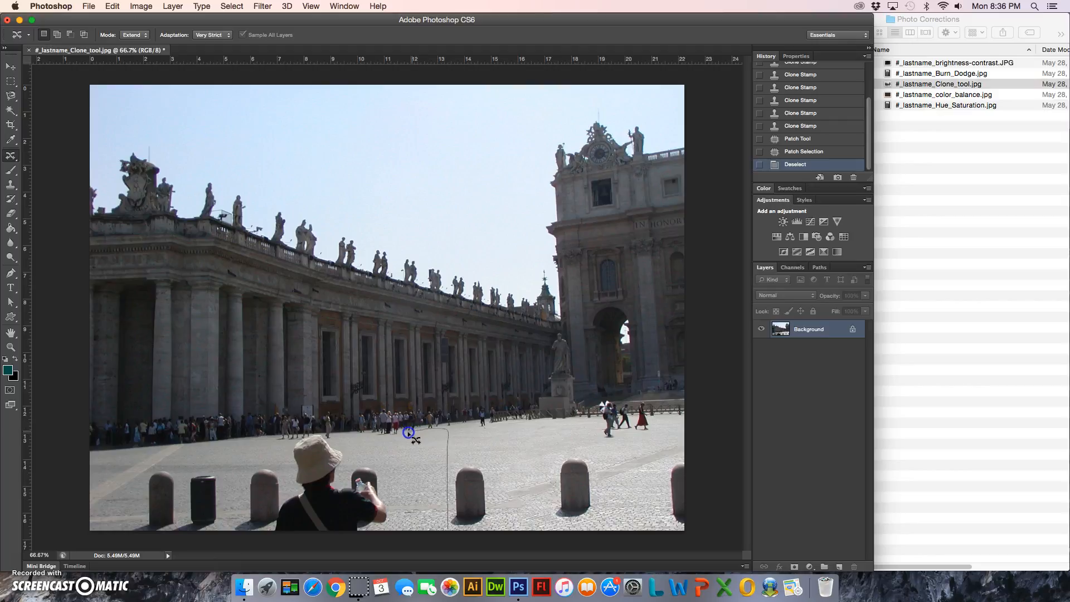
{"action": "left_click_drag", "start_coordinate": [390, 438], "coordinate": [386, 501]}
{"action": "left_click_drag", "start_coordinate": [449, 533], "coordinate": [448, 530]}
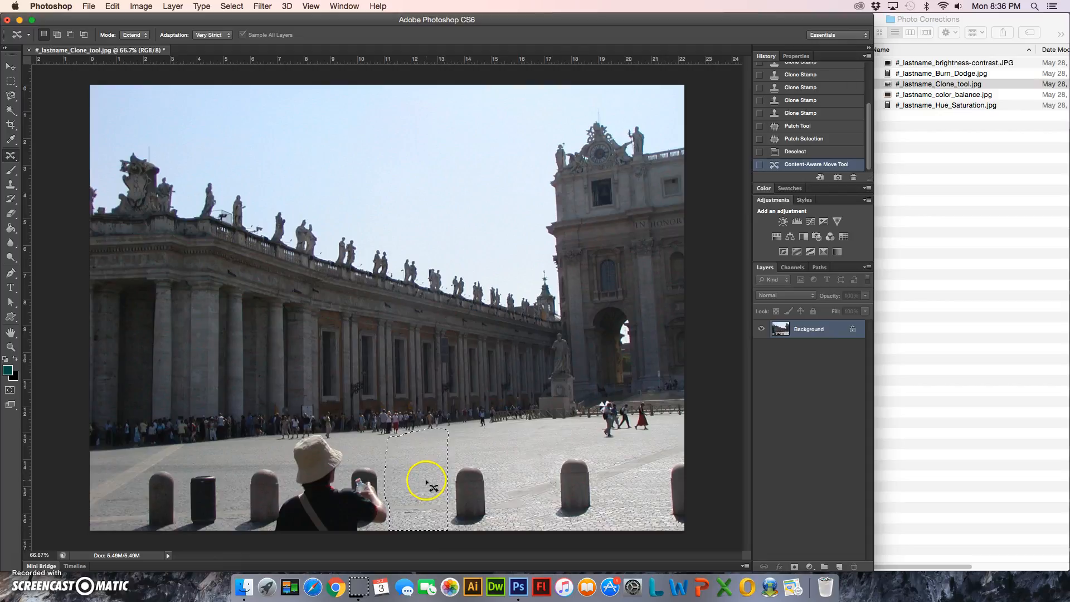
Extend the selected pavement repeatedly over the person in the hat until the figure is covered, and deselect
{"action": "left_click_drag", "start_coordinate": [427, 482], "coordinate": [366, 484]}
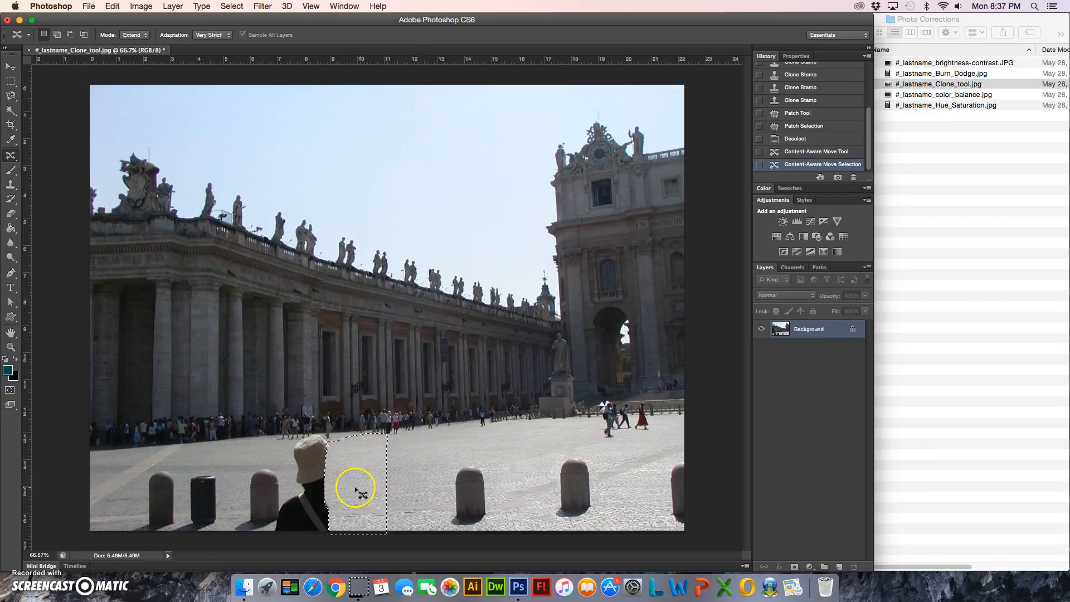
{"action": "left_click_drag", "start_coordinate": [366, 496], "coordinate": [329, 497]}
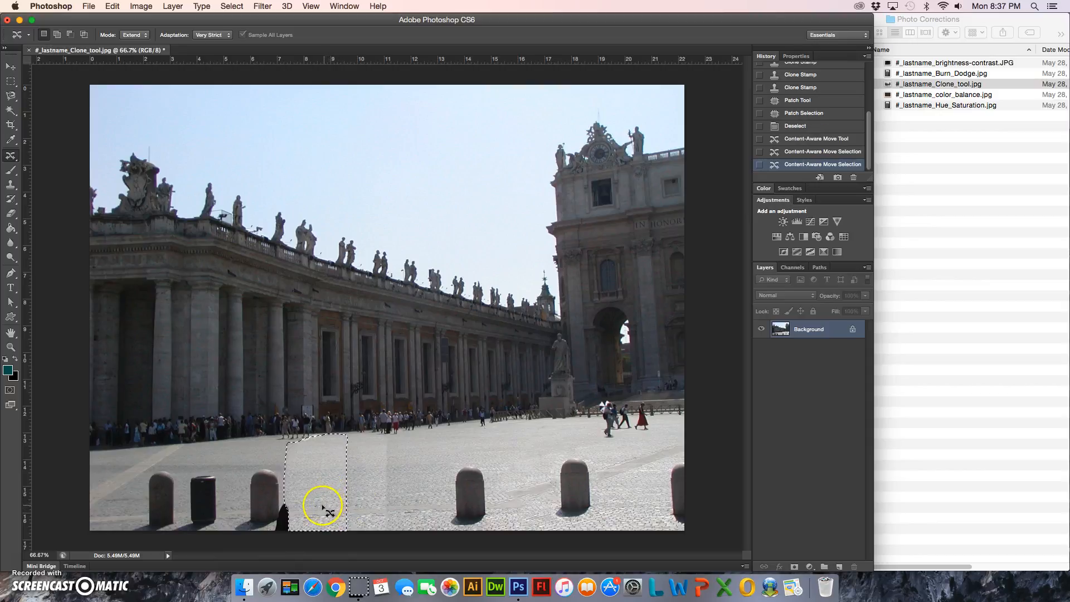
{"action": "left_click_drag", "start_coordinate": [320, 505], "coordinate": [316, 545]}
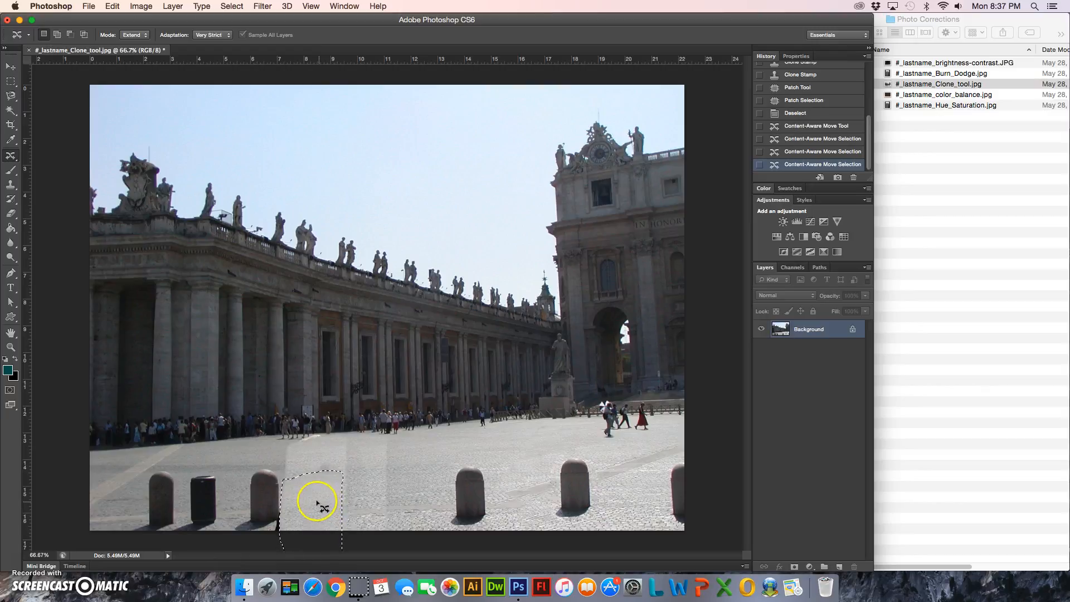
{"action": "left_click_drag", "start_coordinate": [313, 494], "coordinate": [308, 526]}
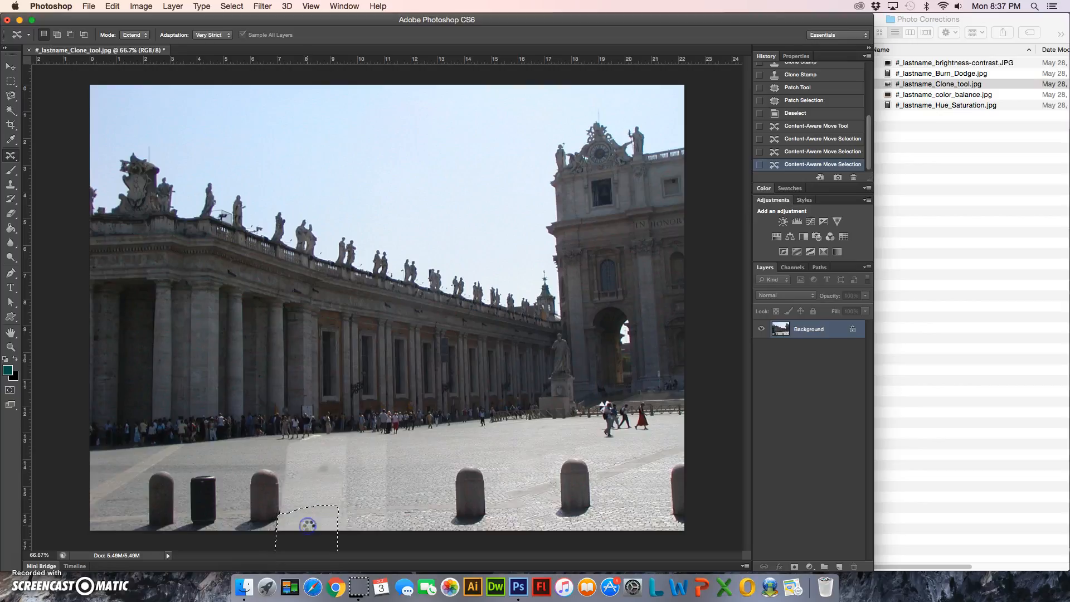
{"action": "left_click", "coordinate": [403, 523]}
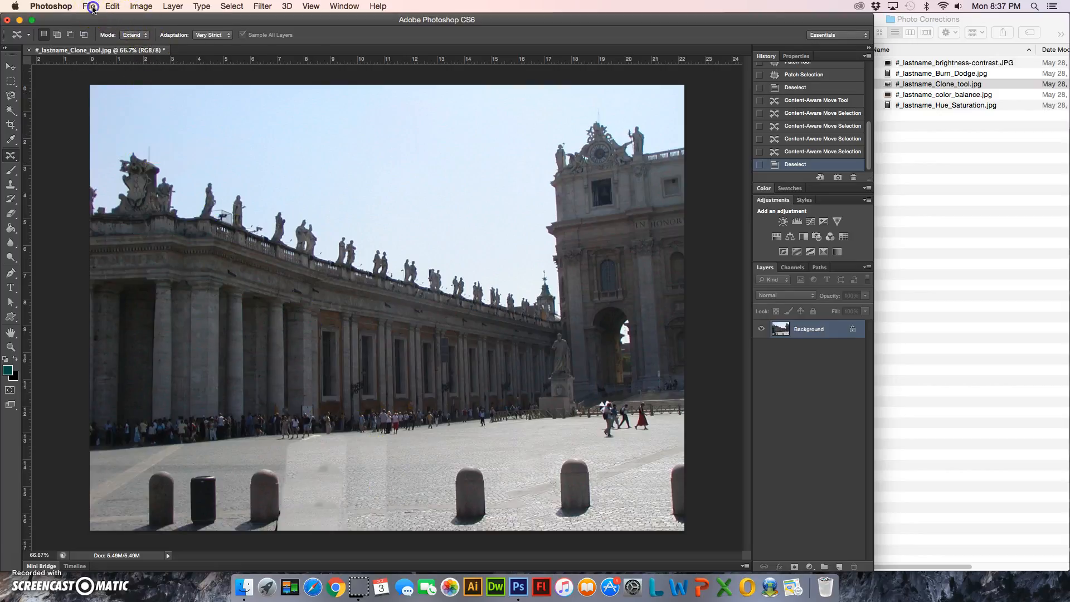
Start saving the image as a new file in the Photoshop folder
{"action": "left_click", "coordinate": [88, 7]}
{"action": "left_click", "coordinate": [146, 136]}
{"action": "left_click", "coordinate": [513, 129]}
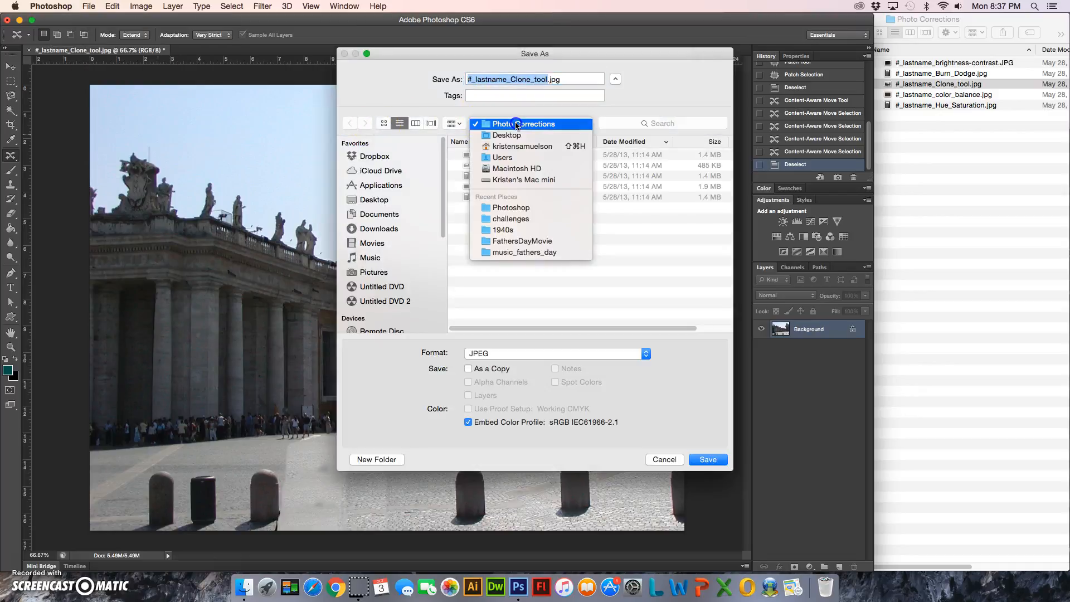
{"action": "left_click", "coordinate": [535, 207]}
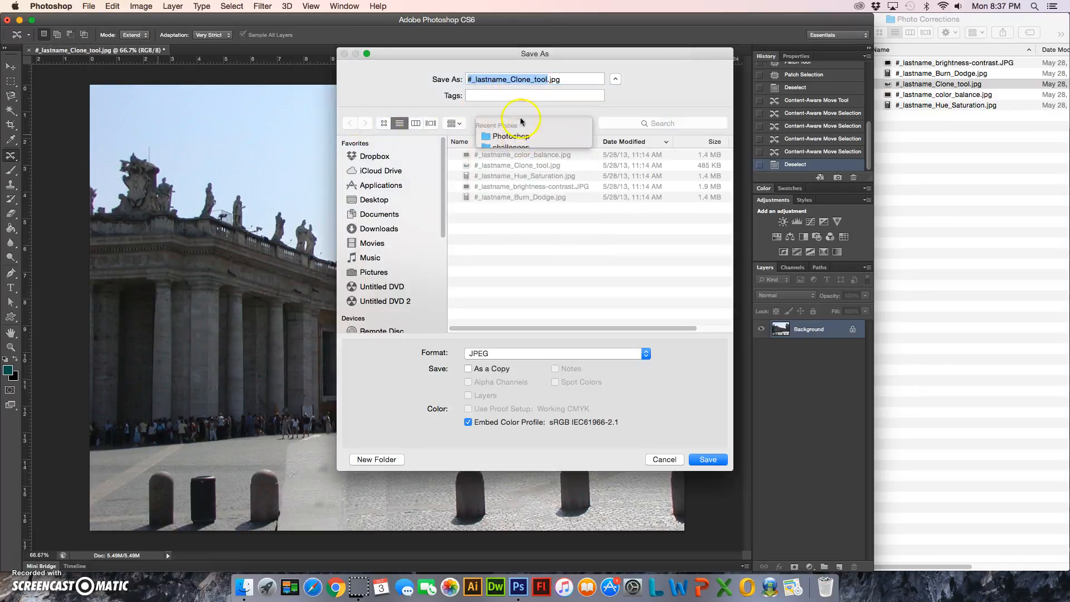
Name the file with the prefix 1, the owner's last name and Clone_Patch_Content_Aware_tools.jpg, joined by underscores
{"action": "left_click", "coordinate": [469, 78]}
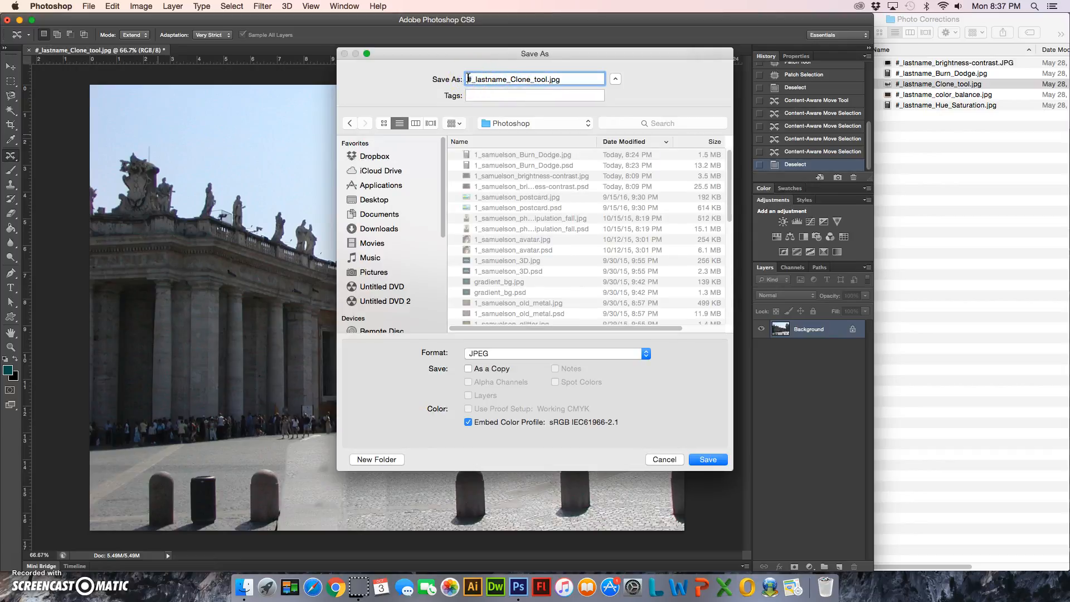
{"action": "left_click_drag", "start_coordinate": [506, 79], "coordinate": [430, 78]}
{"action": "type", "text": "1_samuelson"}
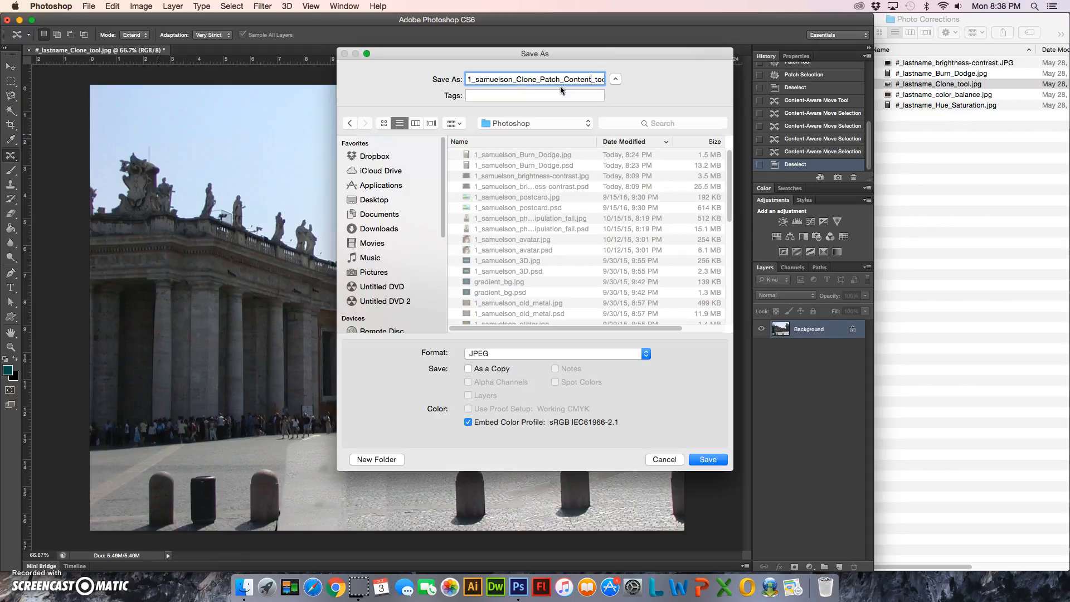
{"action": "type", "text": "Aware_"}
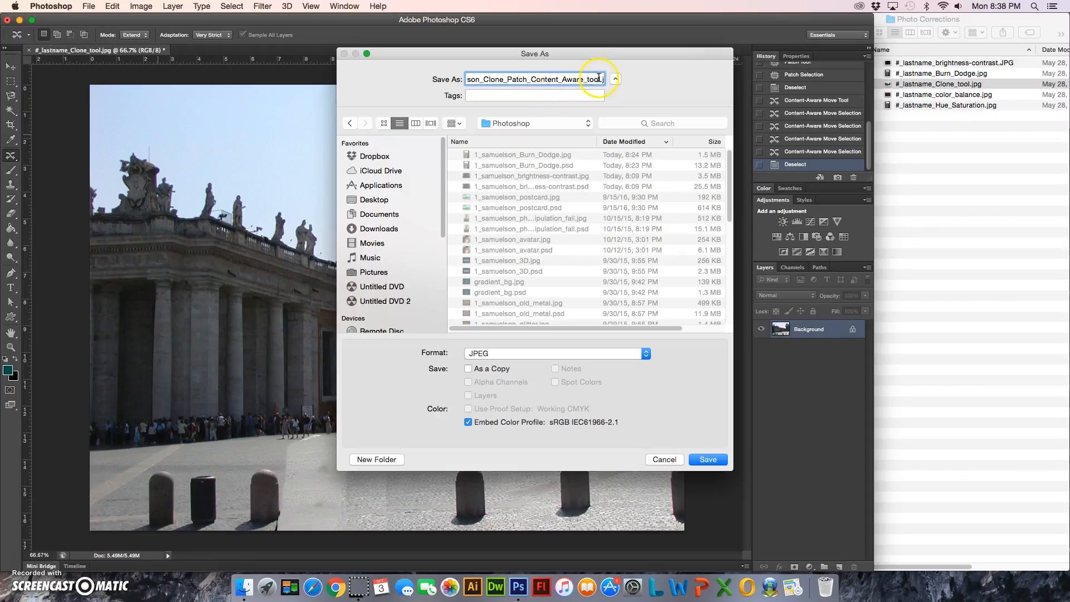
{"action": "type", "text": "s"}
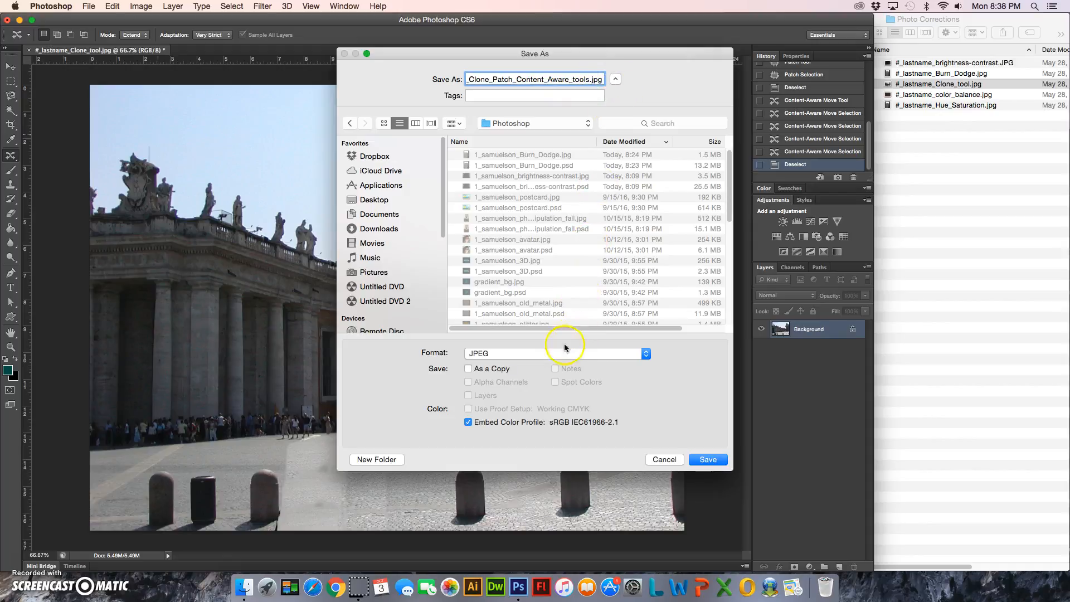
Set the file format to Photoshop and save the image as a PSD in the Photoshop folder
{"action": "left_click", "coordinate": [554, 354]}
{"action": "left_click", "coordinate": [499, 283]}
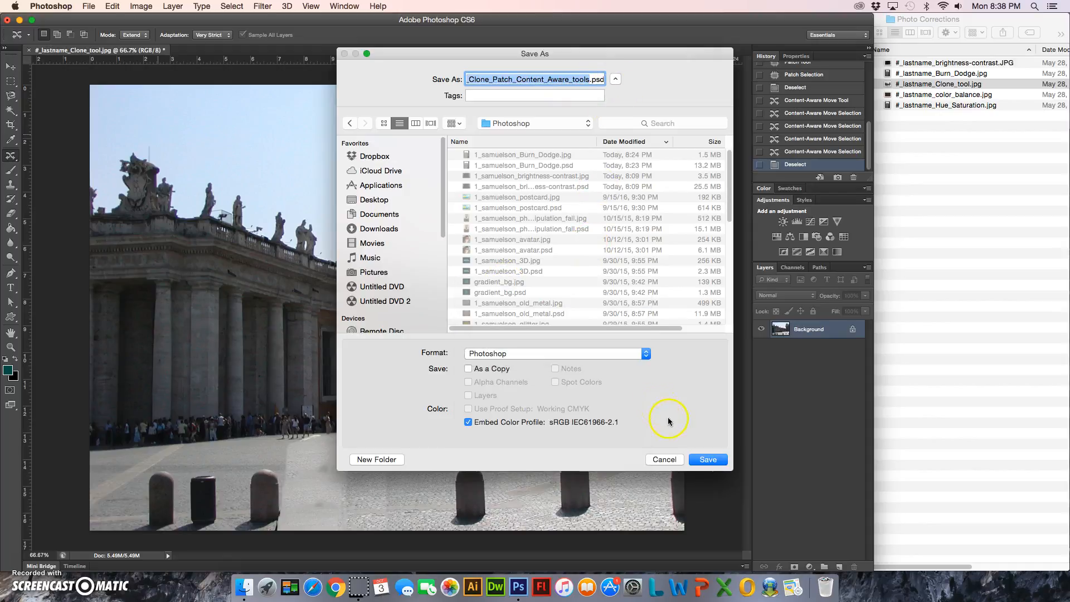
{"action": "left_click", "coordinate": [708, 458]}
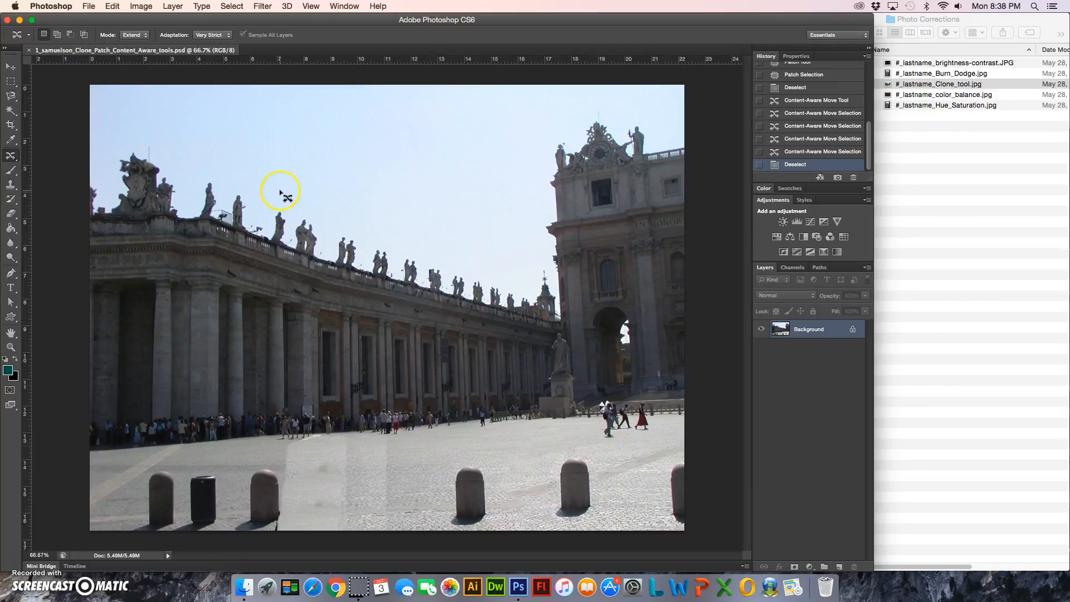
Save another copy of the image under the same name in JPEG format, accepting quality 10 (Maximum) and Baseline ("Standard")
{"action": "left_click", "coordinate": [89, 6]}
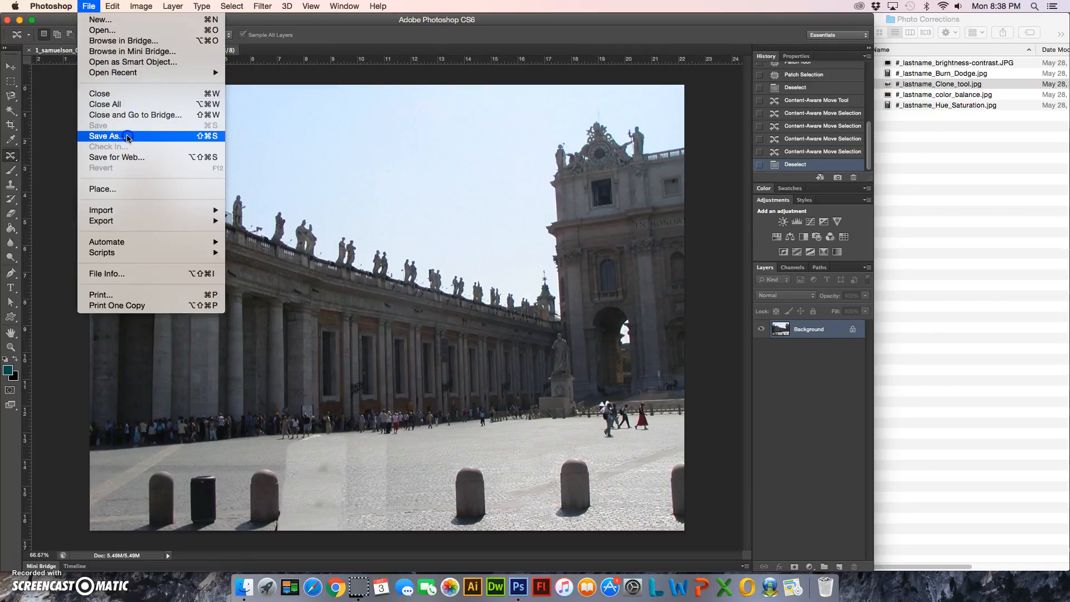
{"action": "left_click", "coordinate": [127, 137]}
{"action": "left_click", "coordinate": [492, 353]}
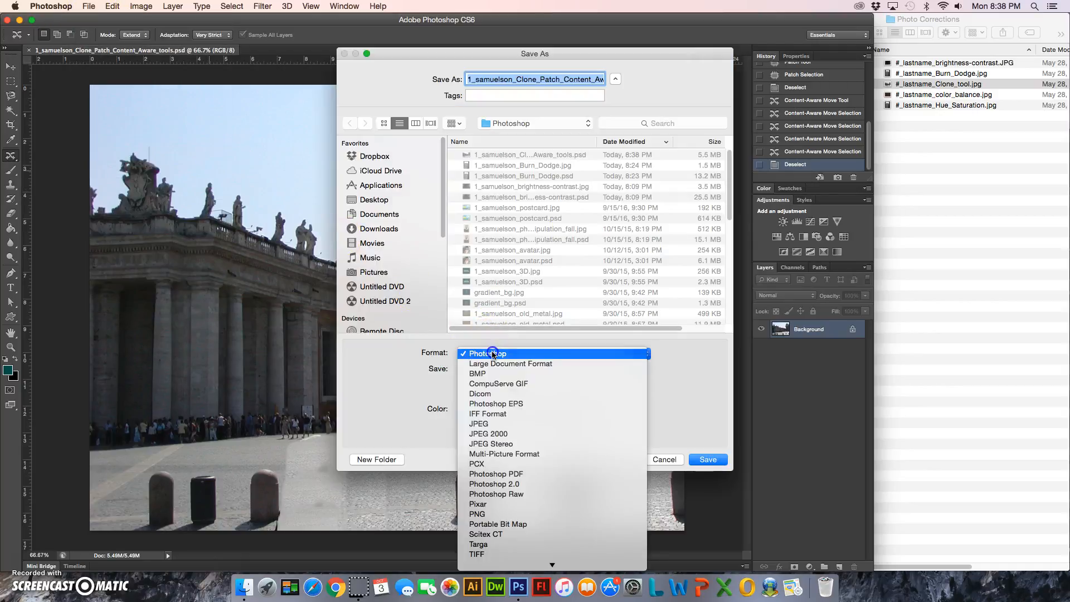
{"action": "left_click", "coordinate": [499, 428]}
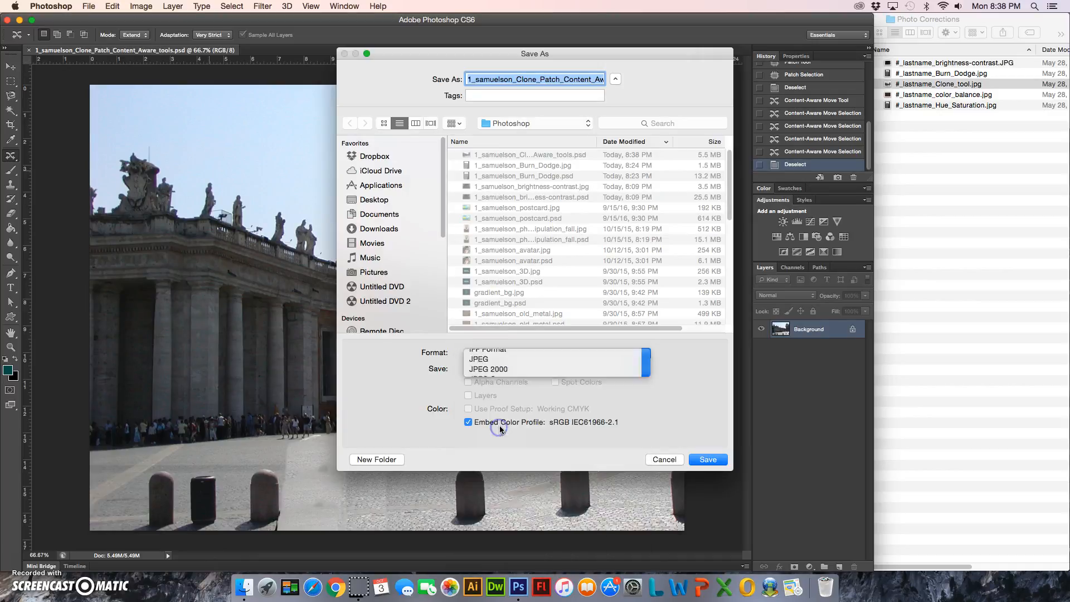
{"action": "left_click", "coordinate": [704, 461]}
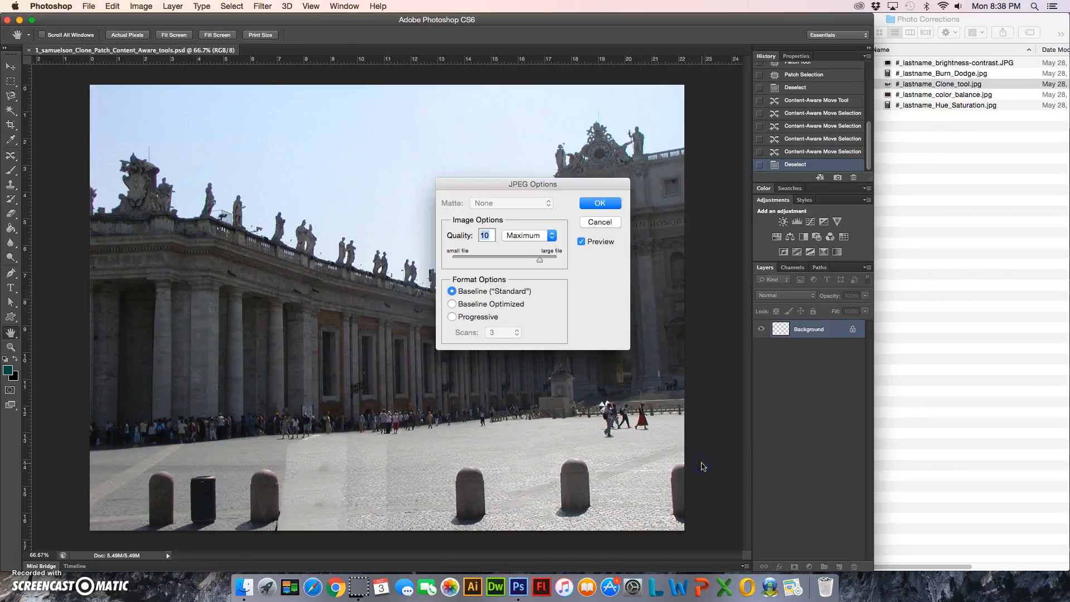
{"action": "left_click", "coordinate": [614, 204]}
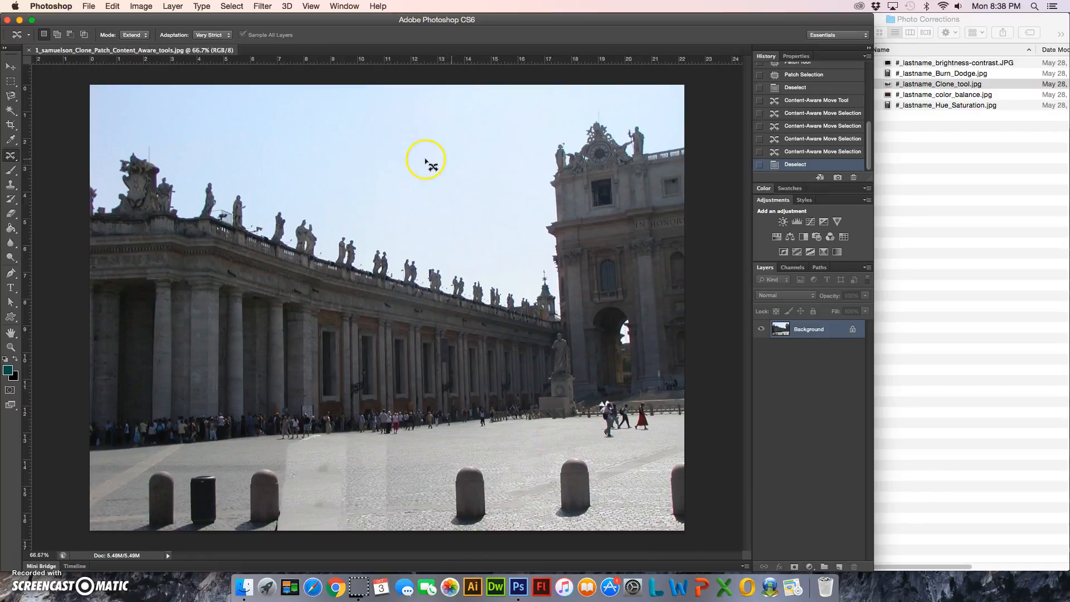